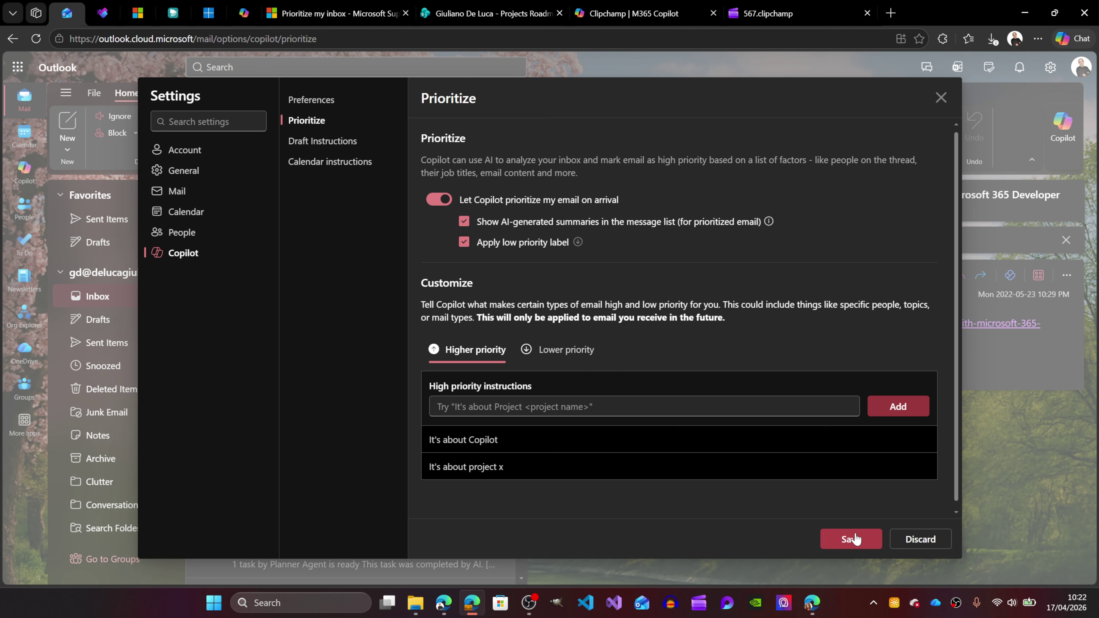
- Add the lower priority instruction "It's about Outlook" to the Copilot prioritization rules
click(562, 351)
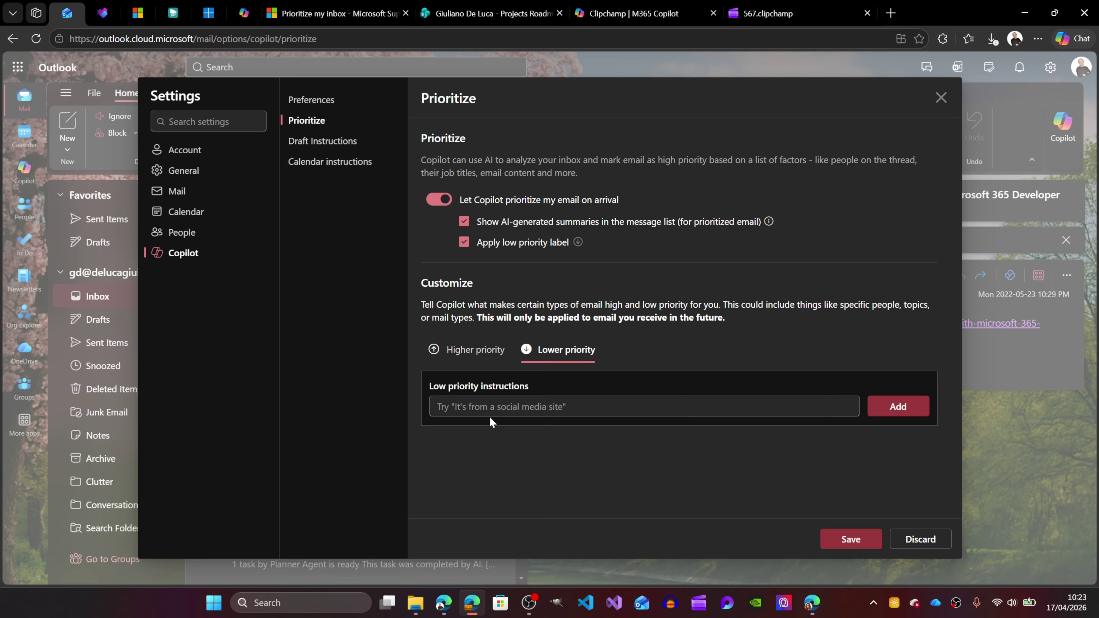
click(502, 409)
text(It')
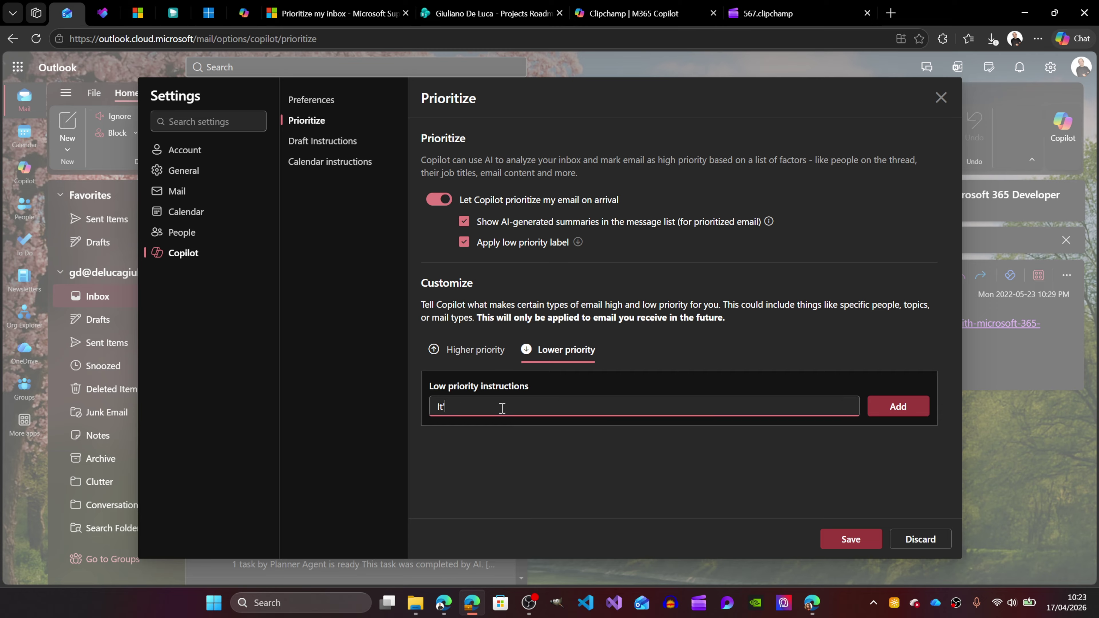
text(s about Outlook)
click(888, 415)
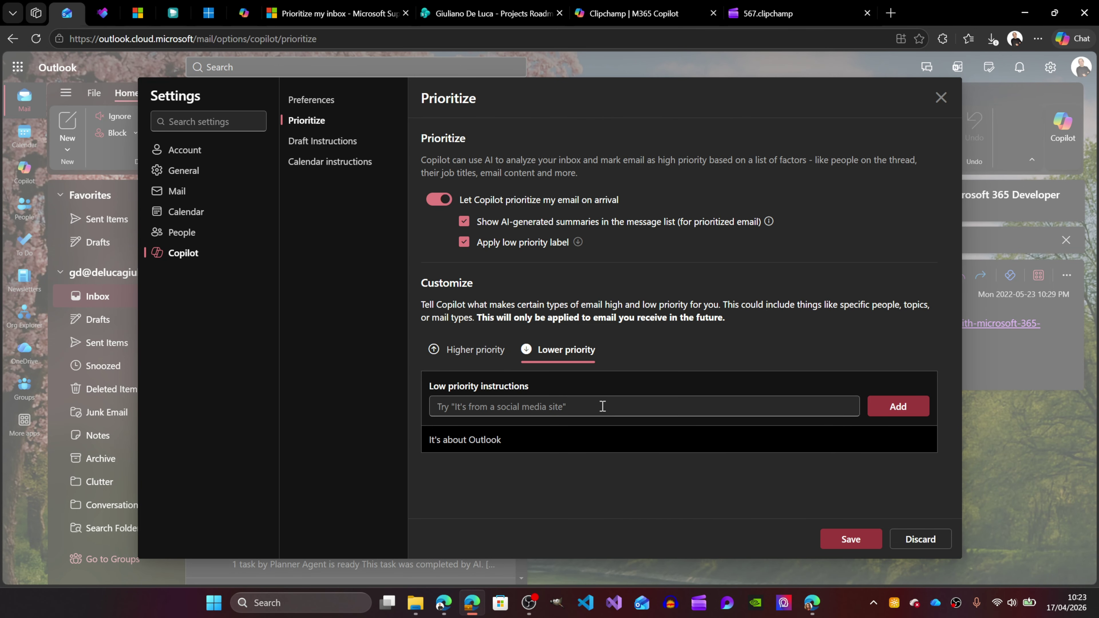
- Save the Copilot prioritization settings and close the settings dialog
click(438, 351)
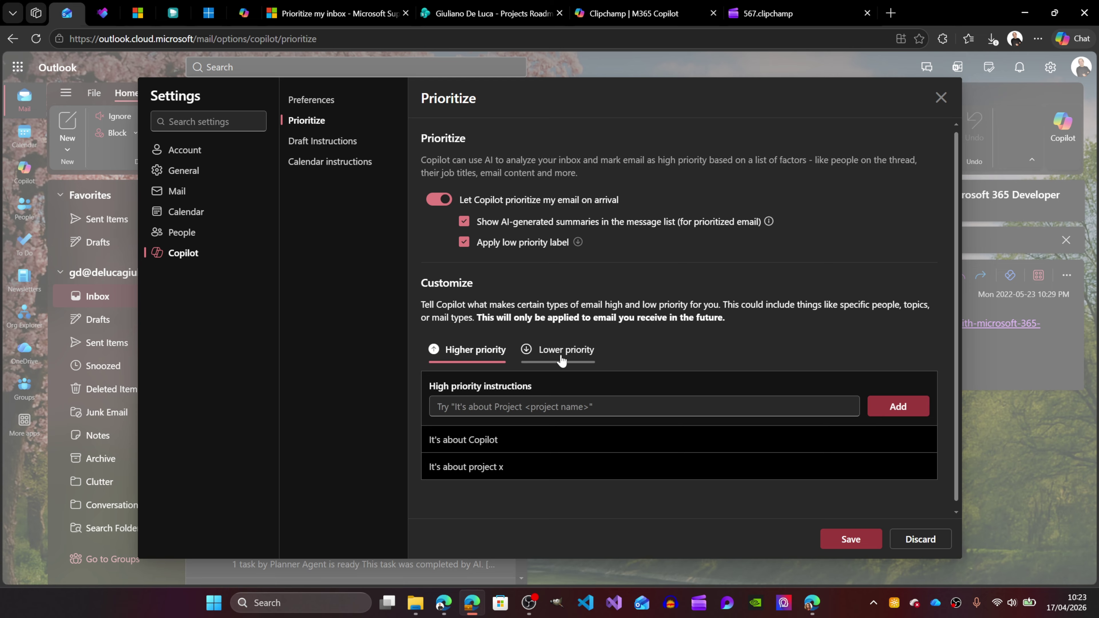
click(843, 541)
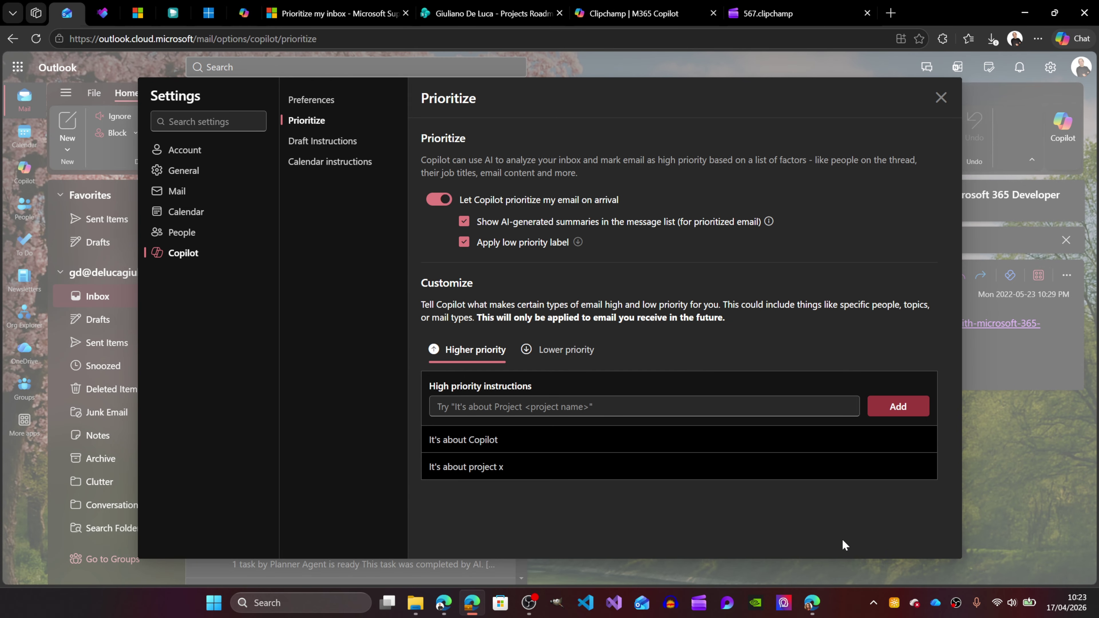
click(941, 97)
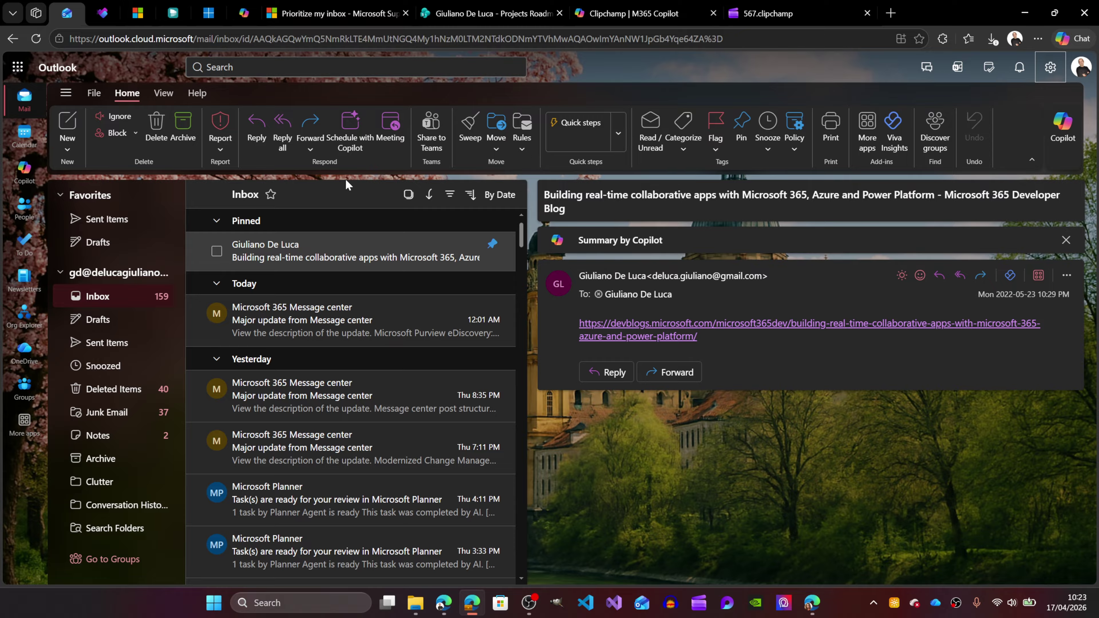
- Switch to the colleague's mailbox in the other browser window and send the drafted "Quick check-in on Project X" email
click(806, 611)
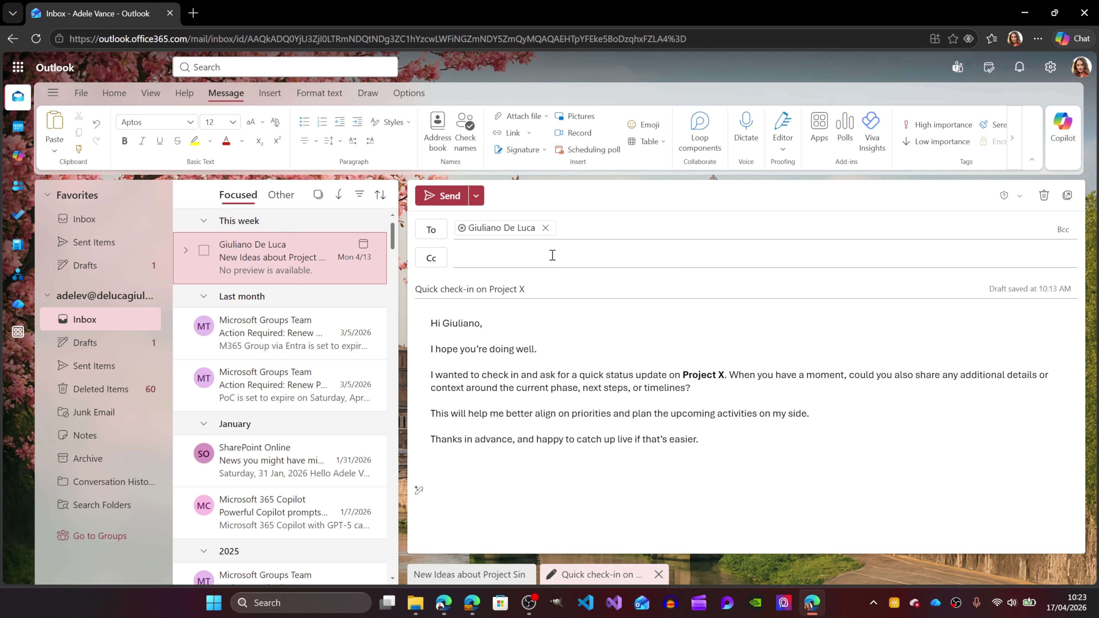
click(1082, 68)
click(1081, 68)
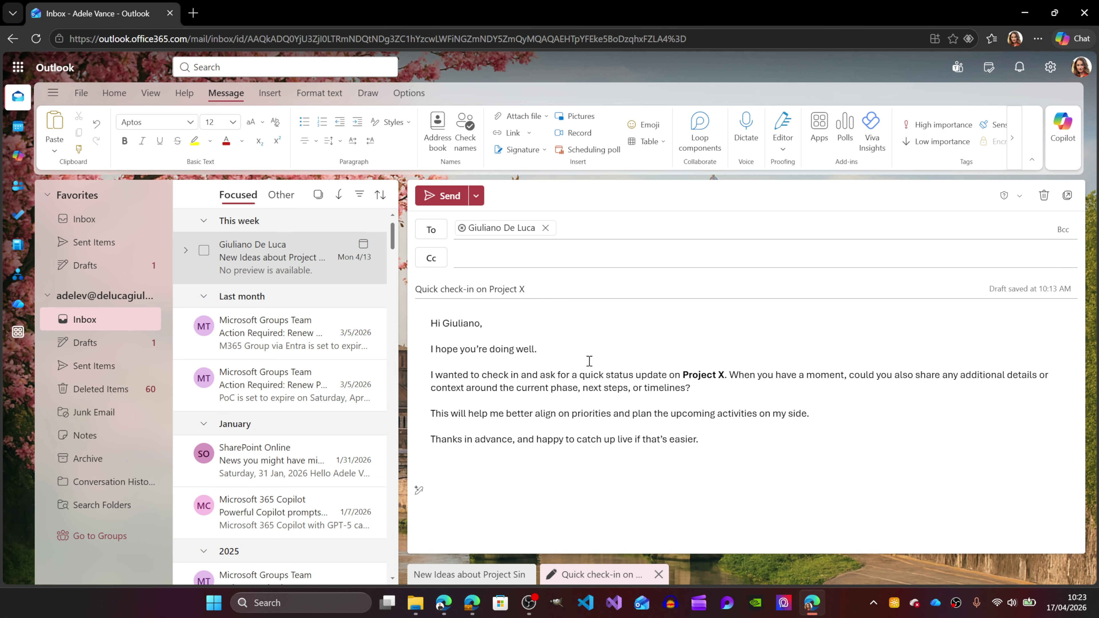
drag(724, 375, 682, 374)
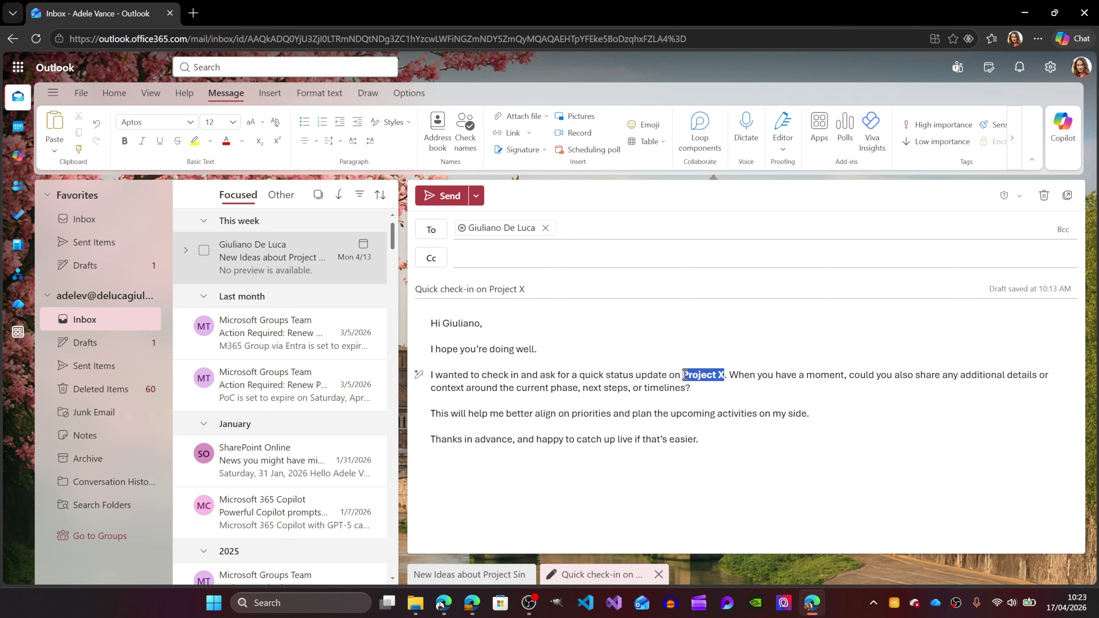
click(701, 384)
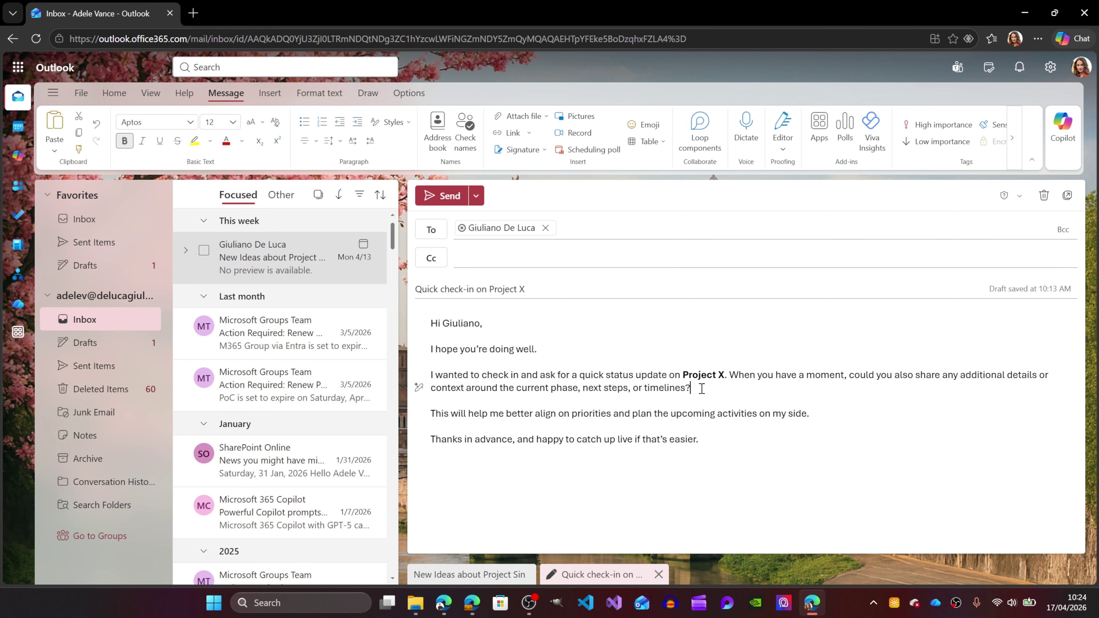
drag(525, 288, 490, 288)
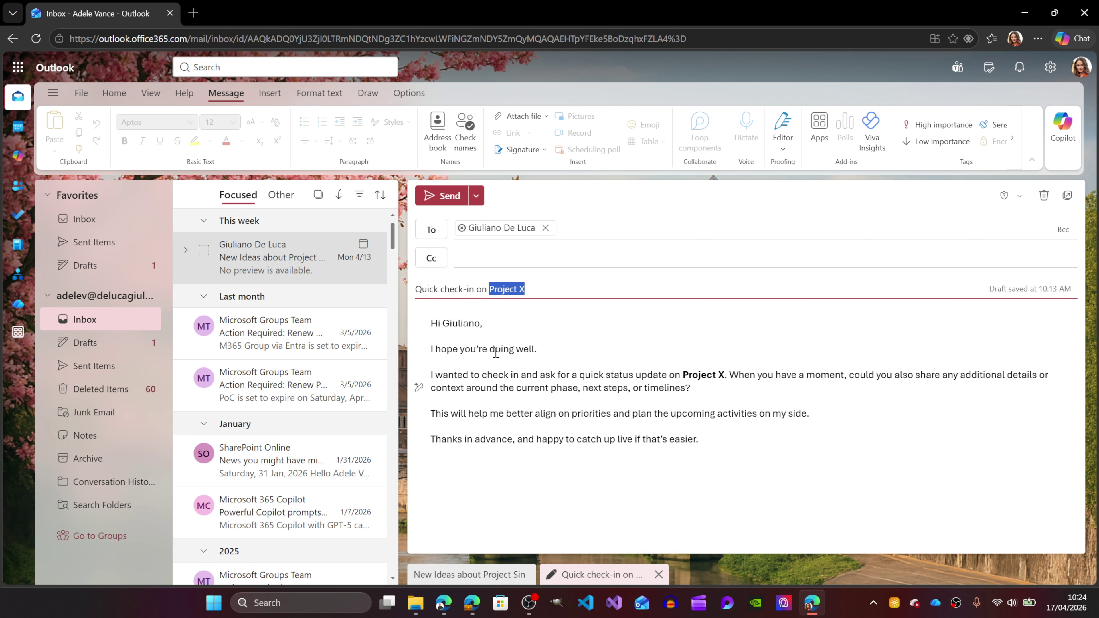
click(440, 196)
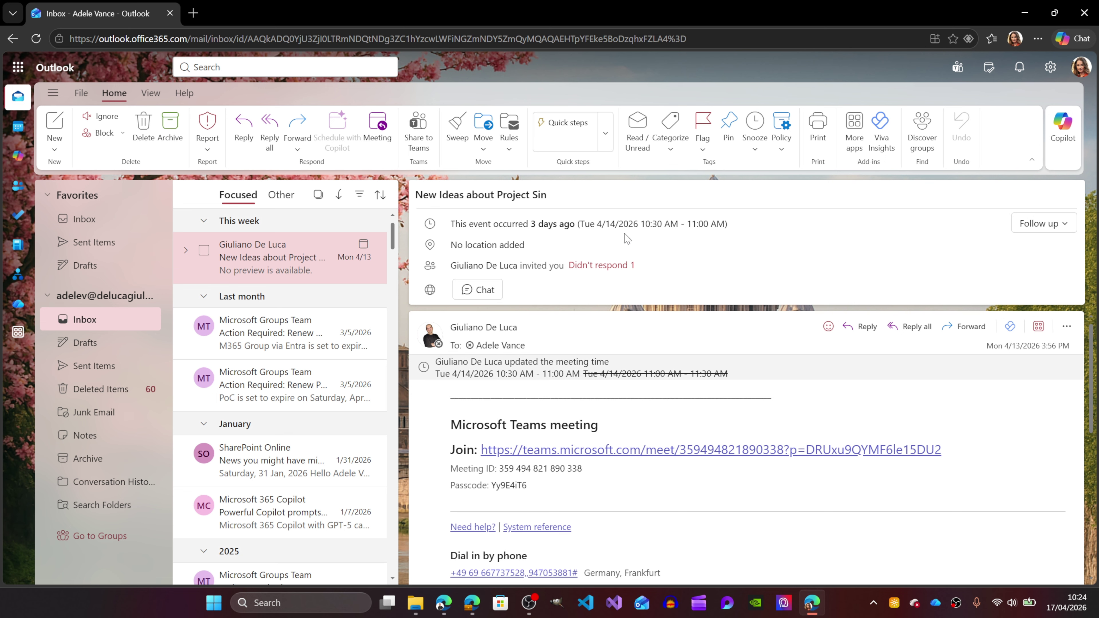
- Create a new email to the recipient whose inbox is being prioritized, with the subject "About Outlook"
click(54, 127)
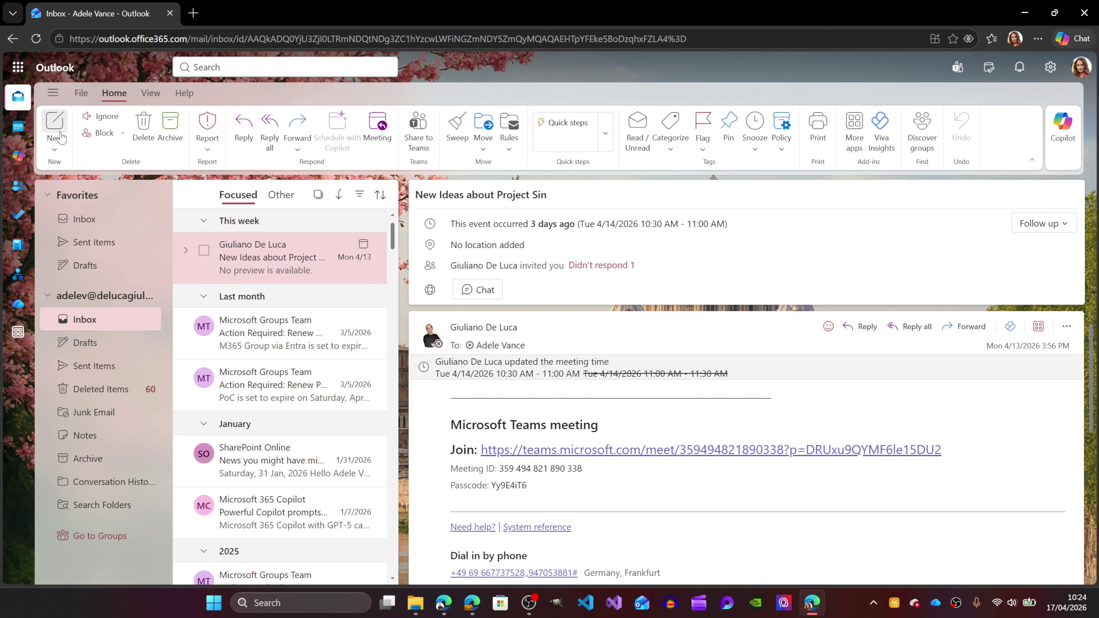
text(giuliano)
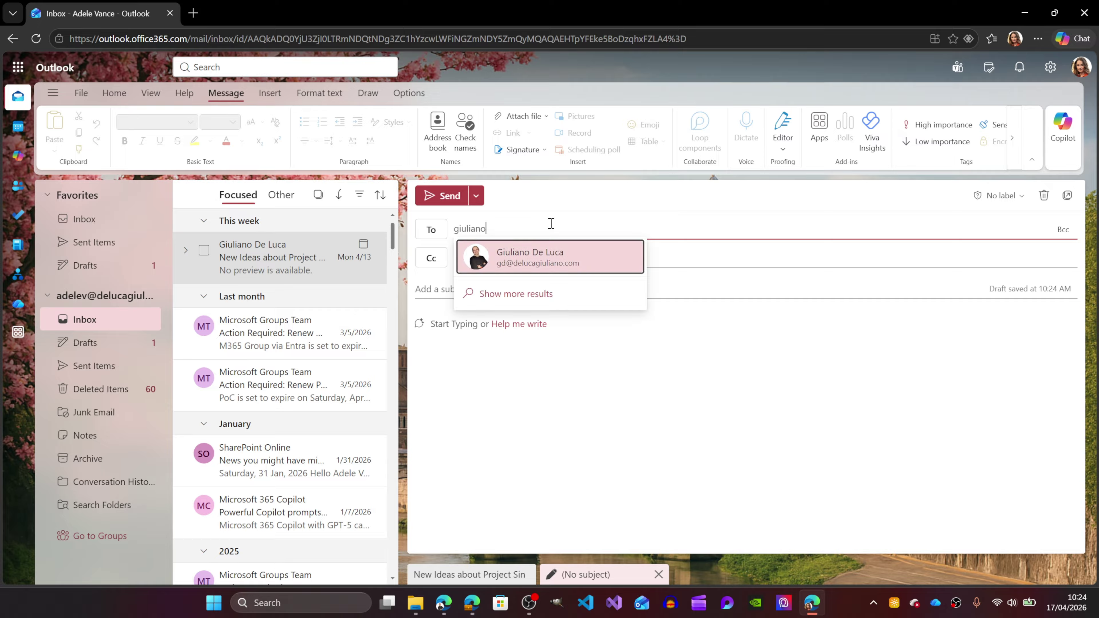
key(Return)
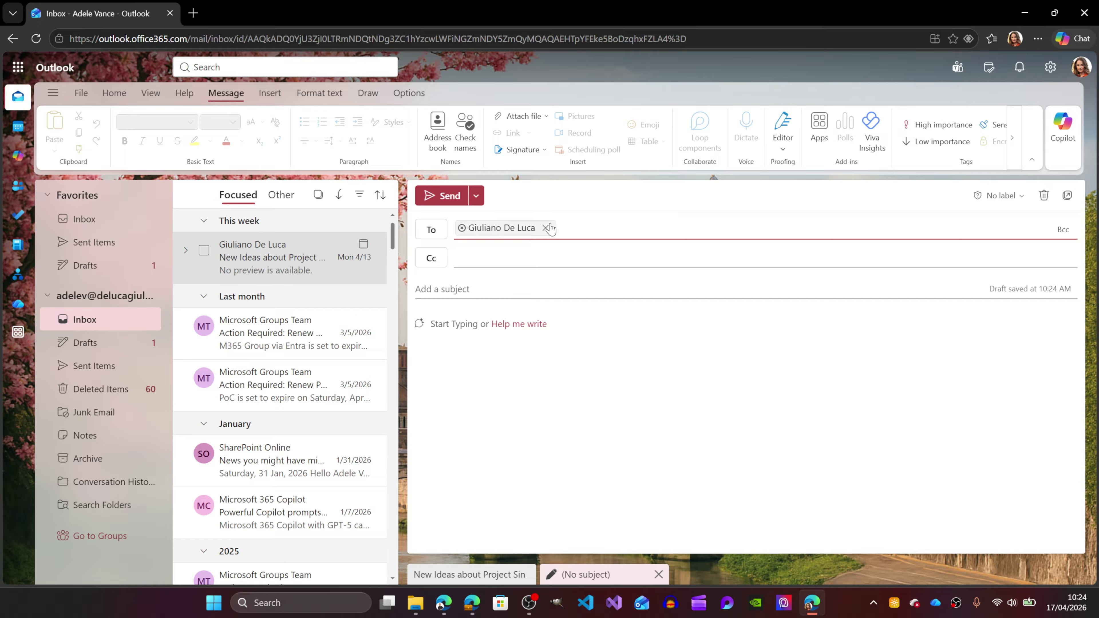
click(511, 289)
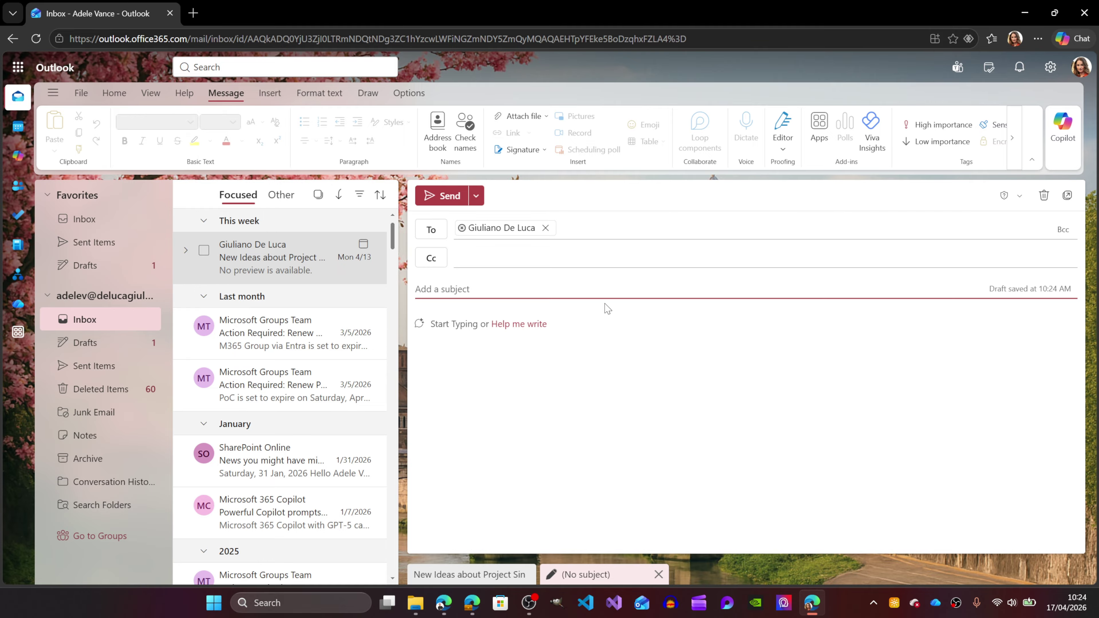
text(About Outlook)
key(Tab)
- Write "I need delegate my manager to handle my mailbox" as the message body
text(I)
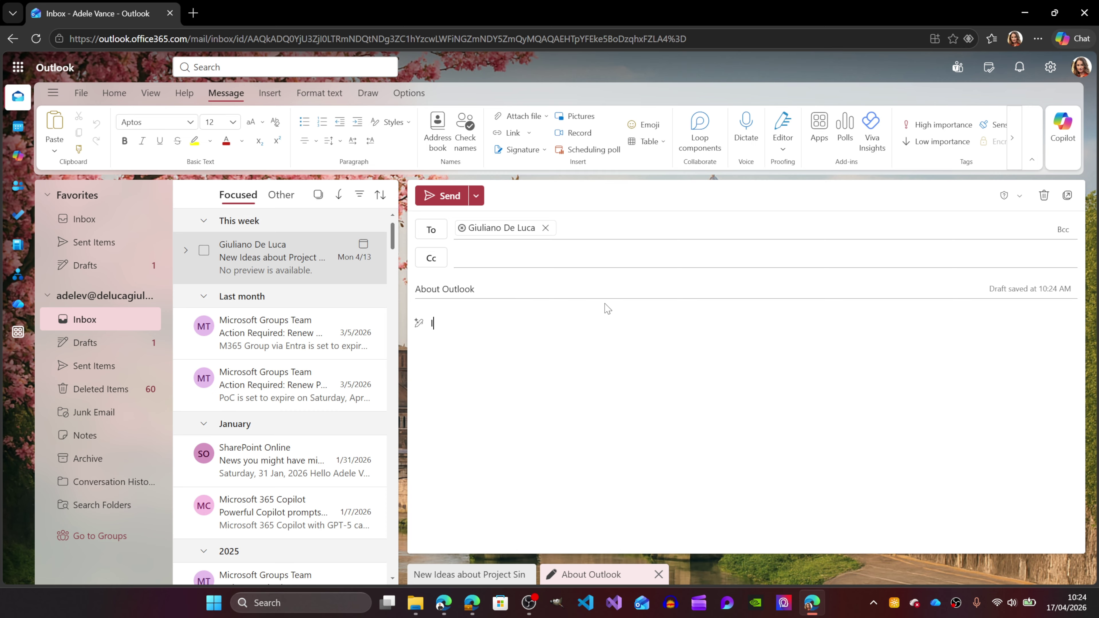
text( eed to co)
key(BackSpace)
key(BackSpace)
key(BackSpace)
key(BackSpace)
key(BackSpace)
key(BackSpace)
key(BackSpace)
key(BackSpace)
key(BackSpace)
text(need configure a delegate)
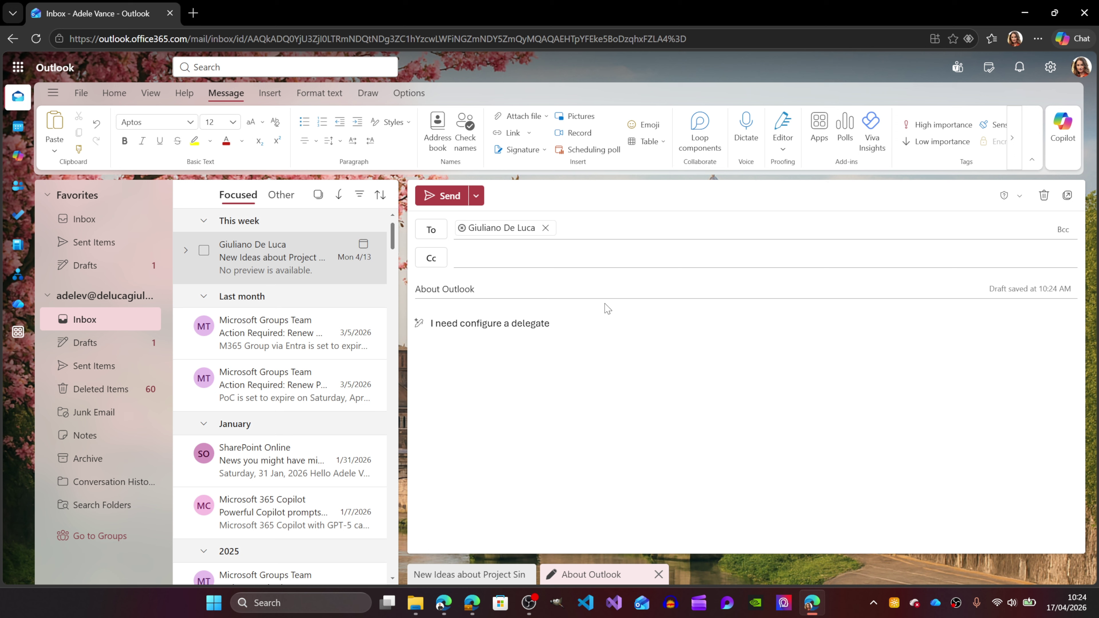
key(ctrl+shift+Left)
key(ctrl+shift+Left)
key(BackSpace)
key(End)
text(my manager to handle my mailbox)
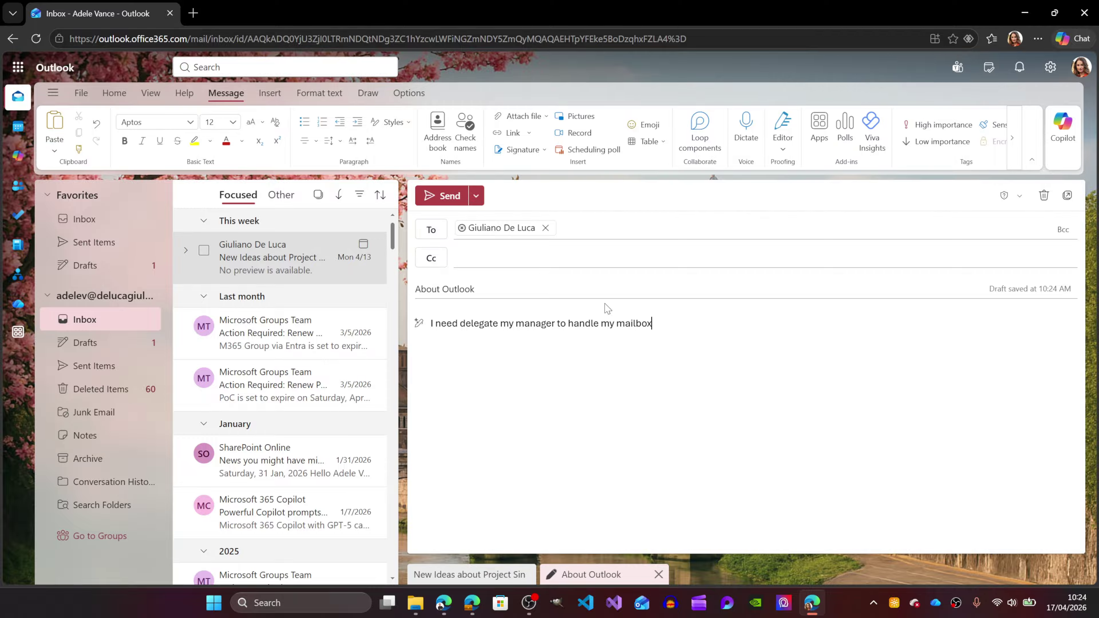
- Insert the greeting "Hi," and a blank line above the body sentence, and send the email
triple_click(432, 324)
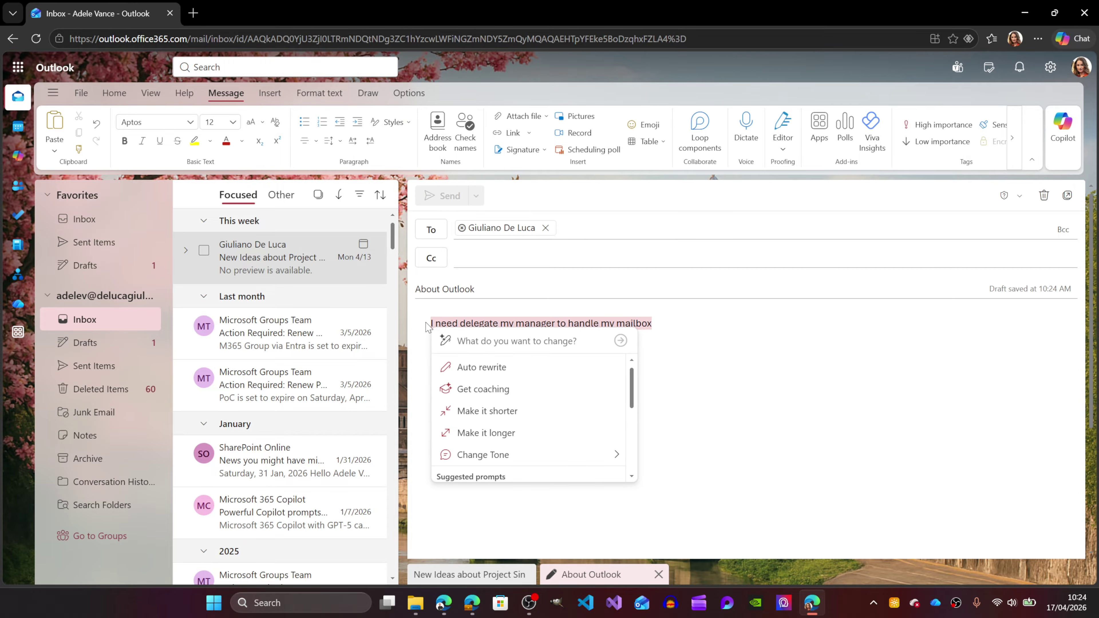
click(431, 325)
key(Return)
key(Up)
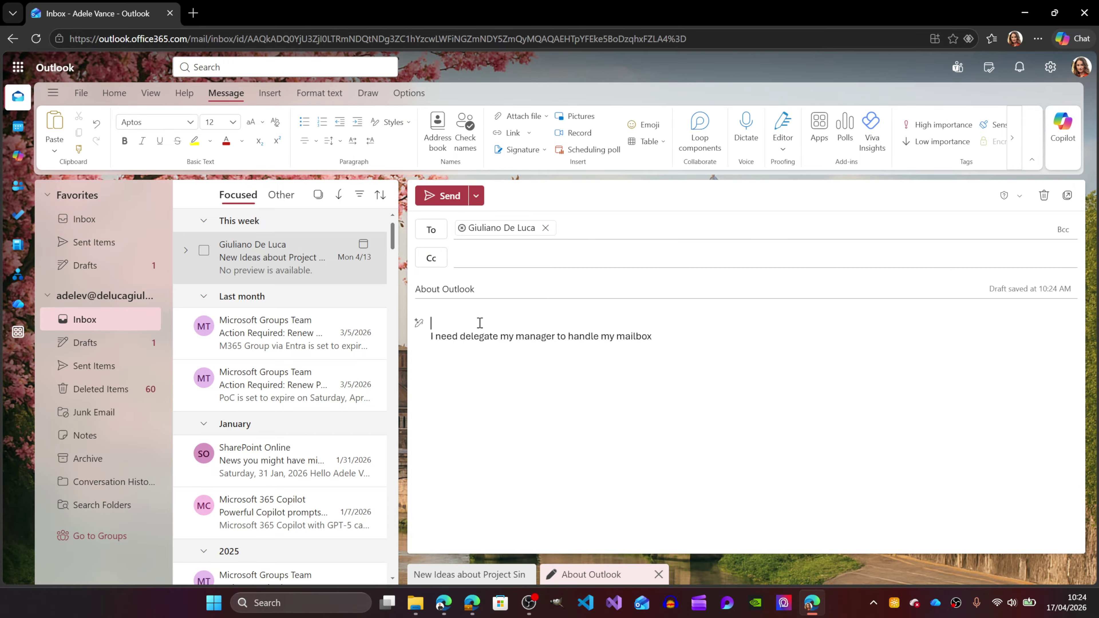
text(Hi,)
key(Return)
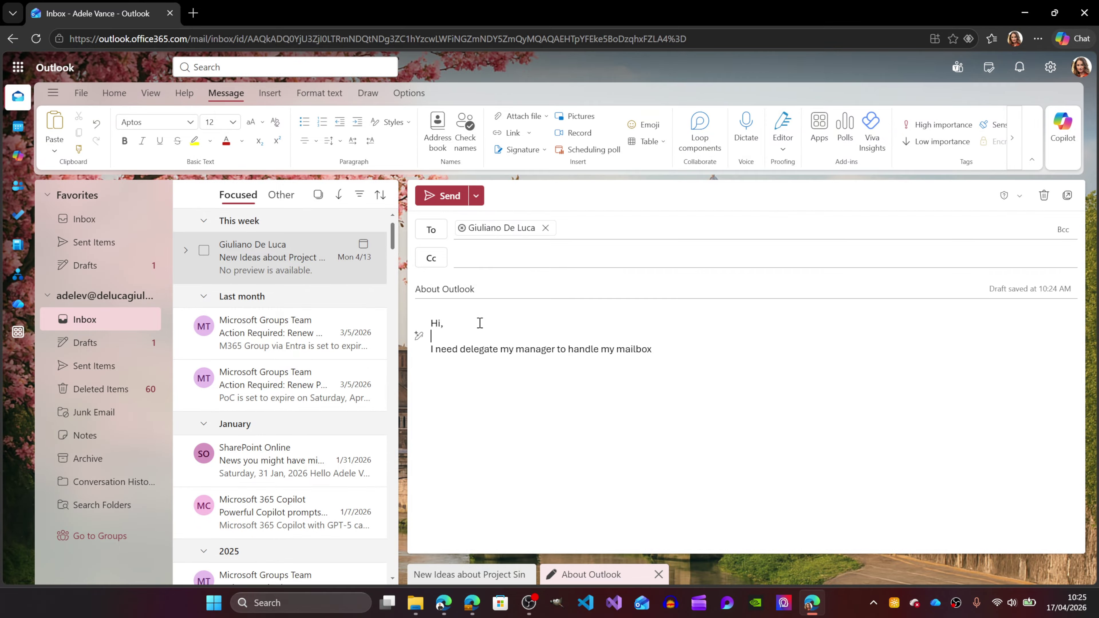
click(453, 196)
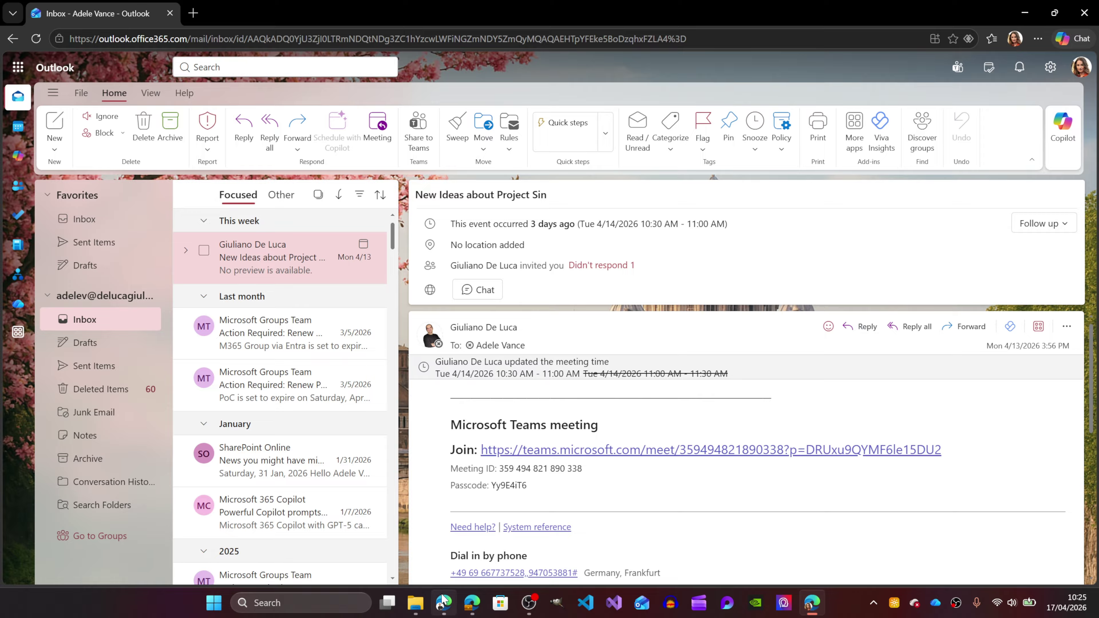
- Switch back to the recipient's inbox and examine the priority markers on the "About Outlook" and "Quick check-in on Project X" emails, dismissing the tip
click(472, 602)
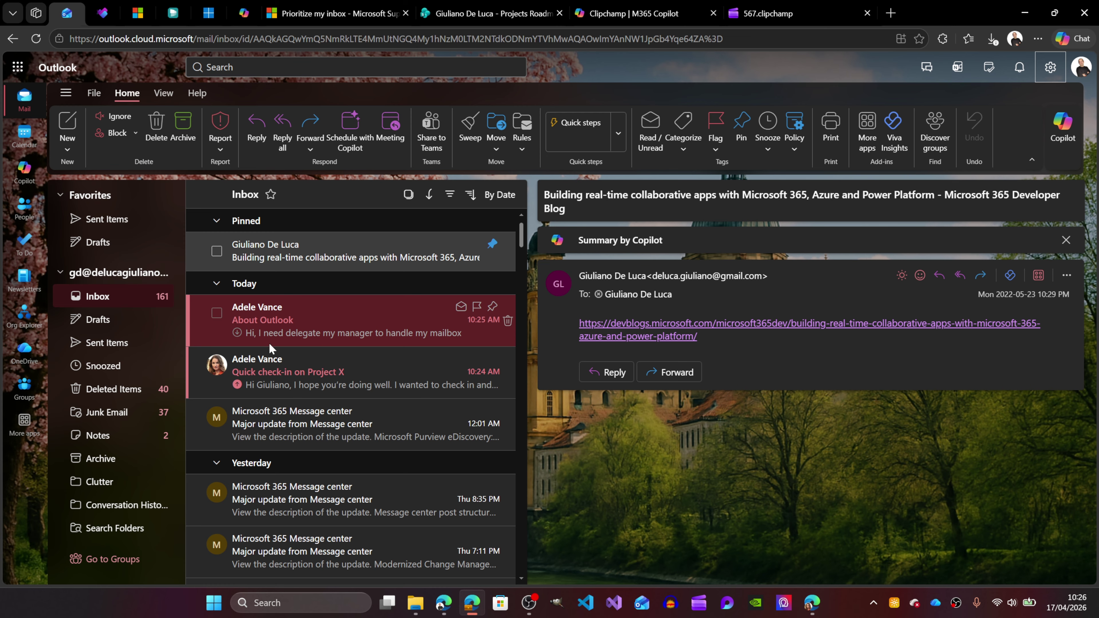
mouse_move(239, 384)
click(251, 335)
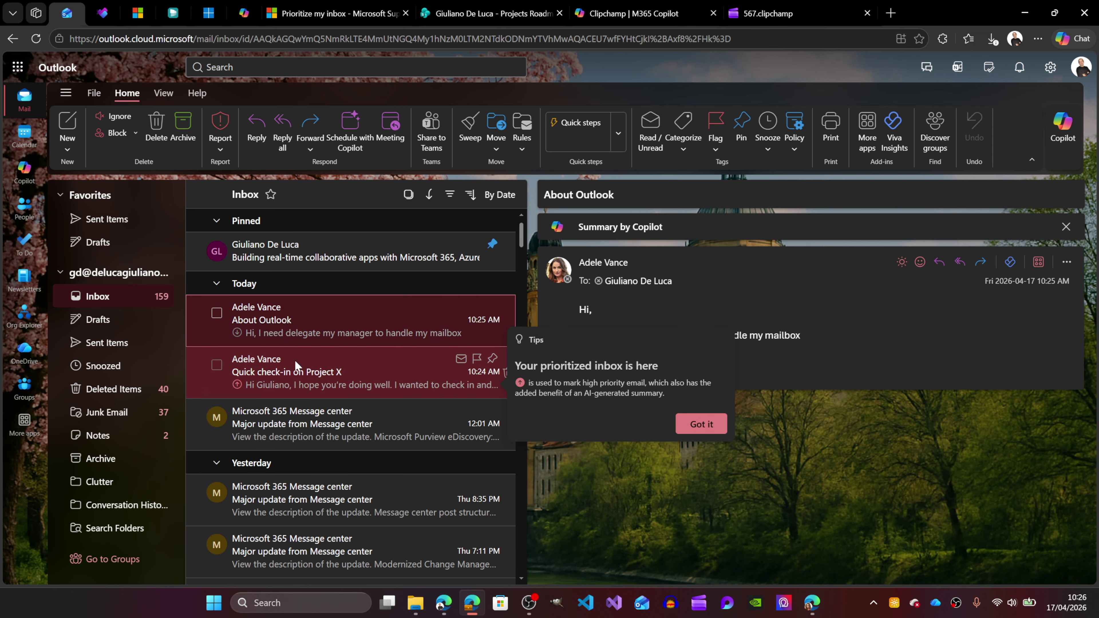
click(295, 360)
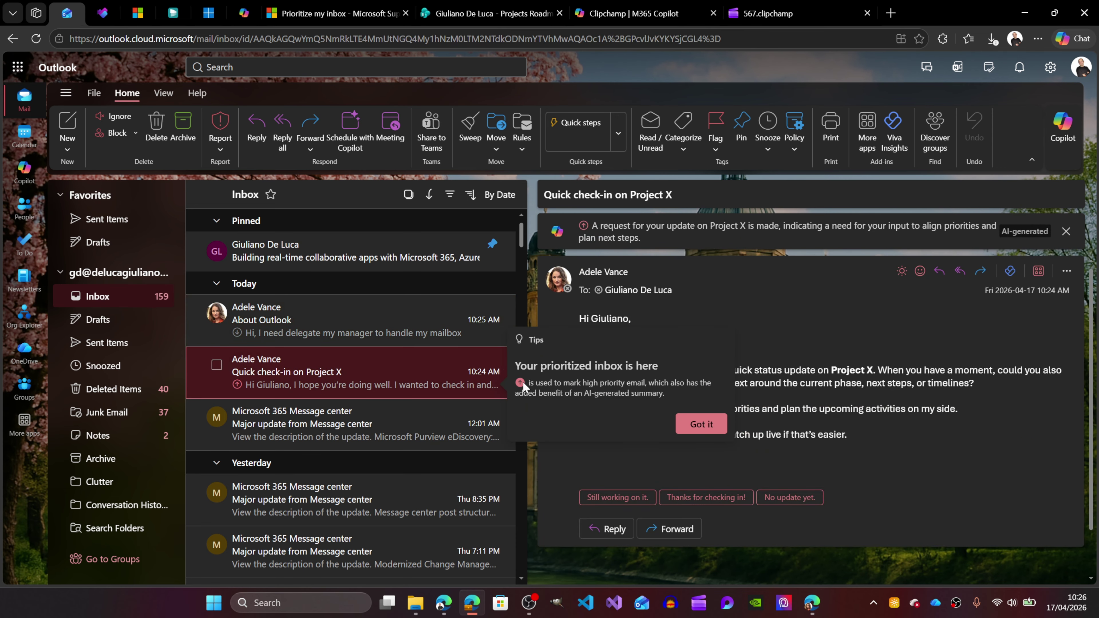
click(702, 424)
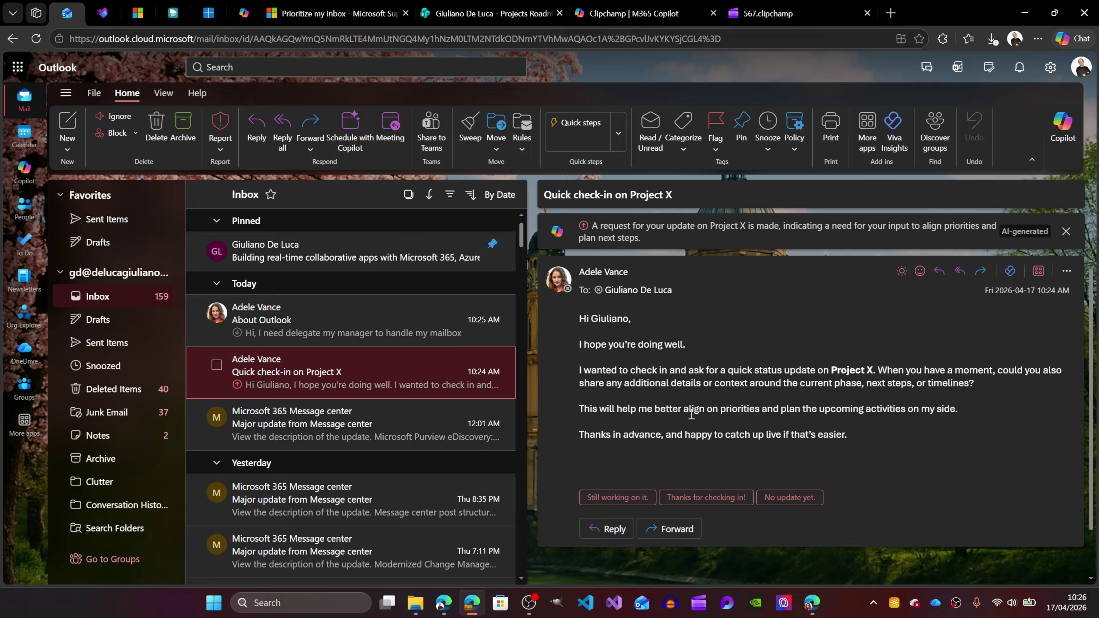